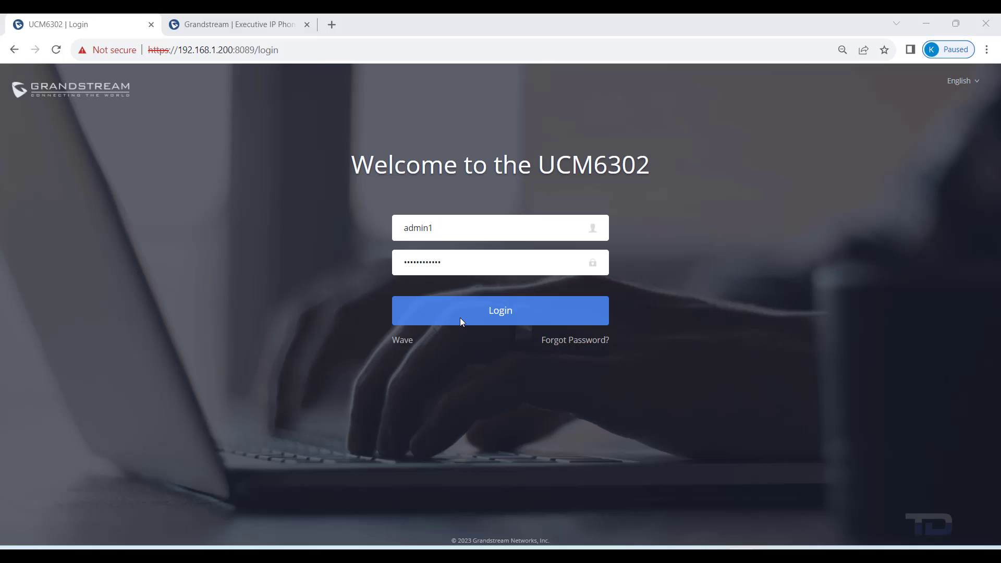
Step: Sign in to the UCM6302 and go to the Extensions list under Extension/Trunk
click(492, 312)
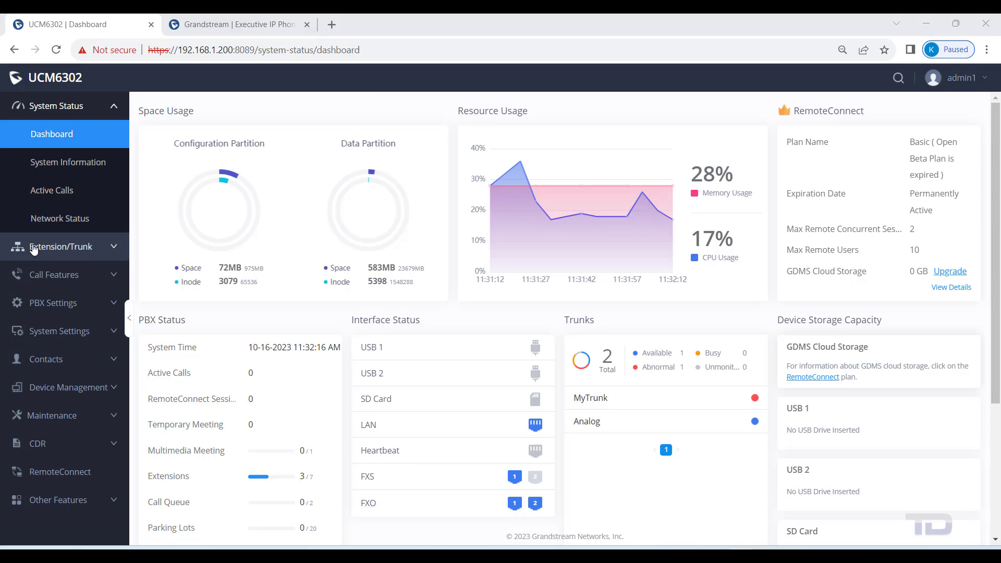
click(34, 247)
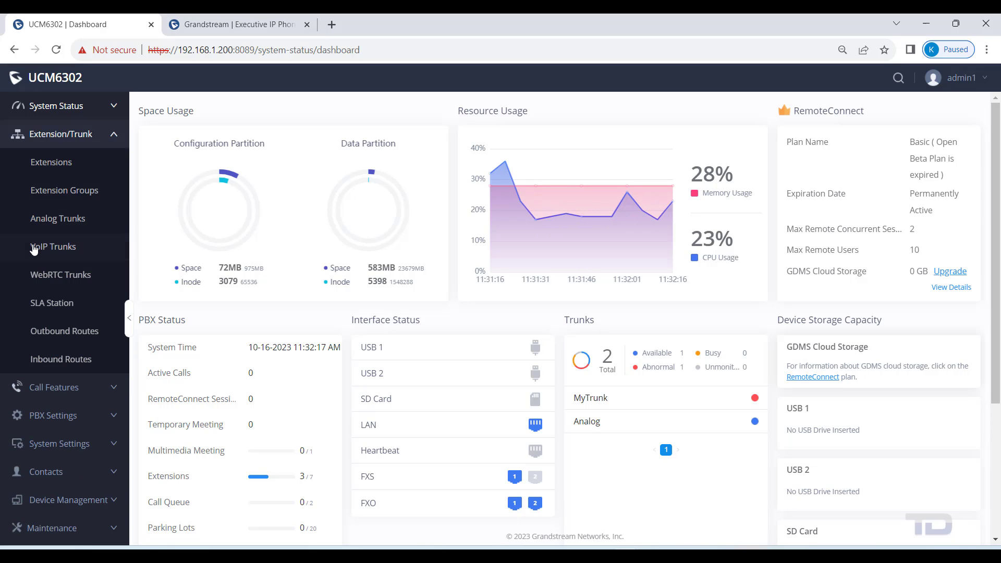
click(68, 165)
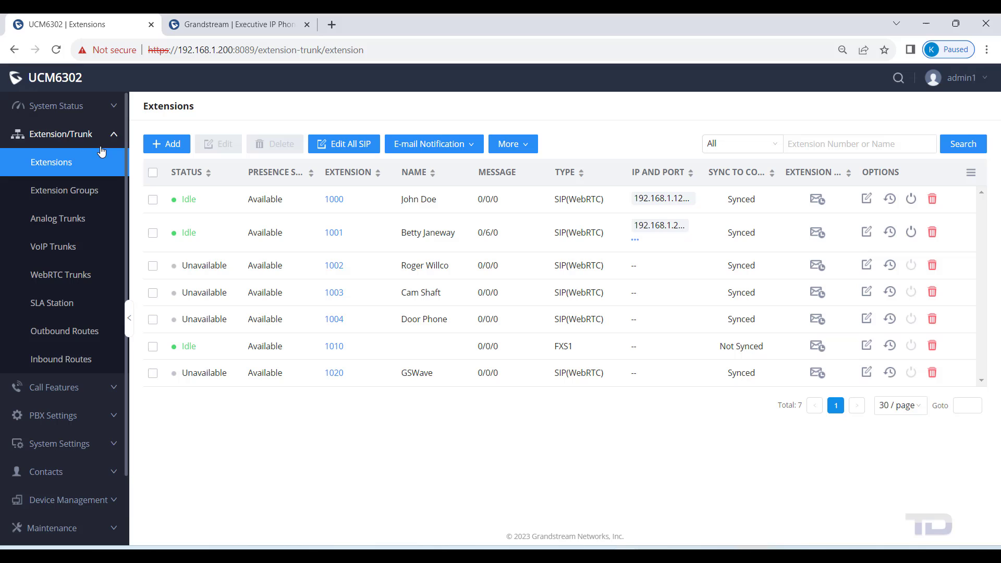
Step: Add a new SIP extension numbered 3000 and save it
click(181, 147)
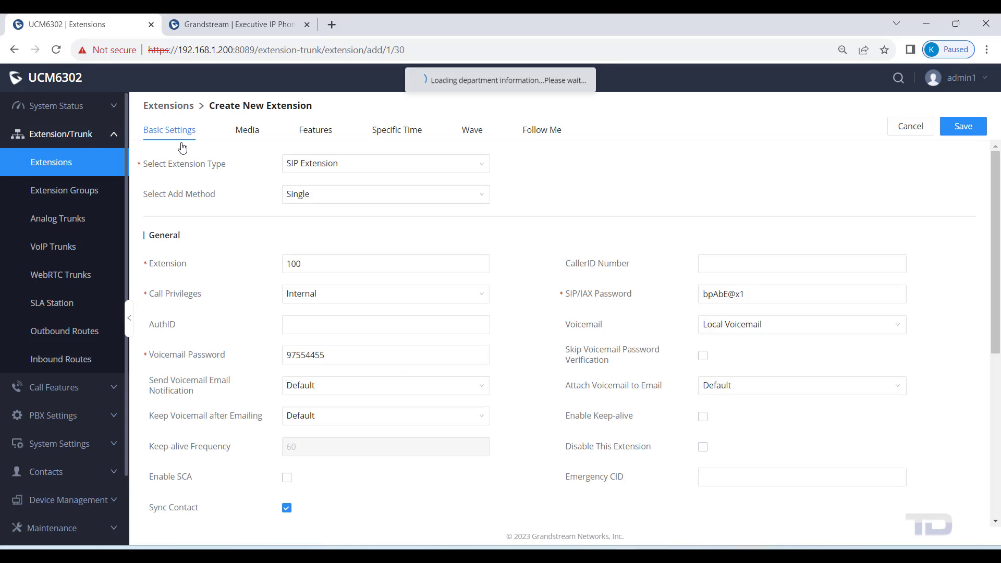
click(319, 263)
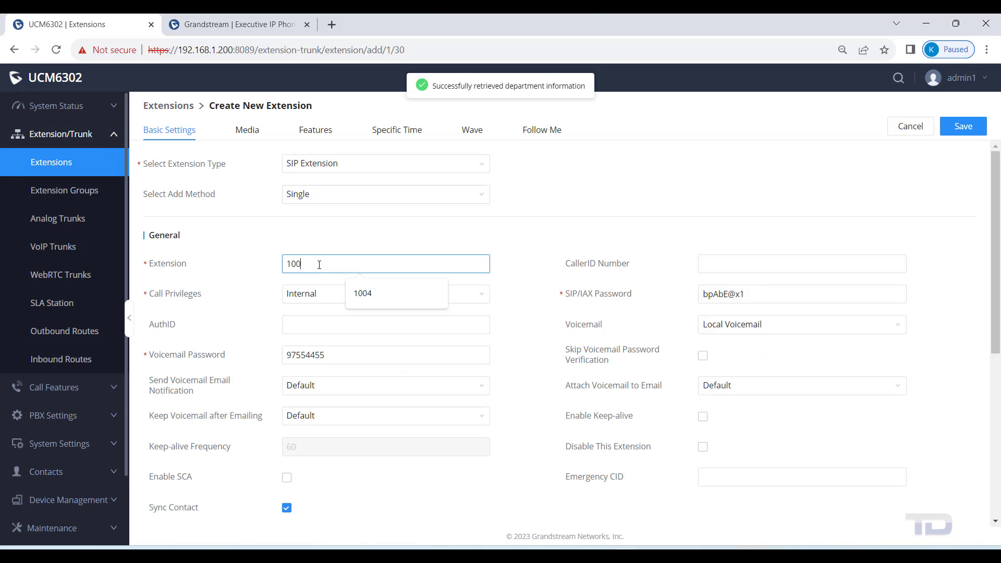
key(BackSpace)
key(BackSpace)
key(BackSpace)
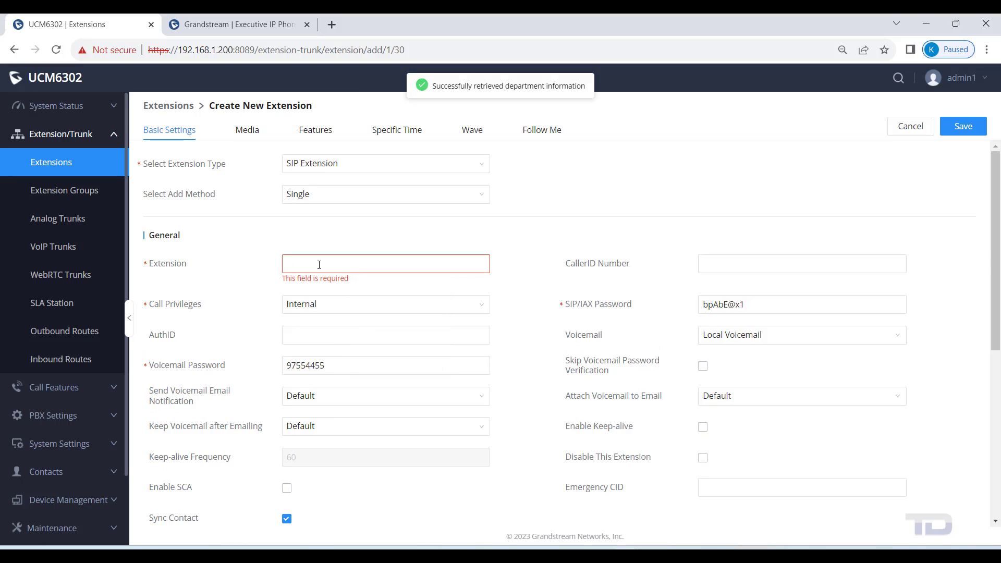
text(3000)
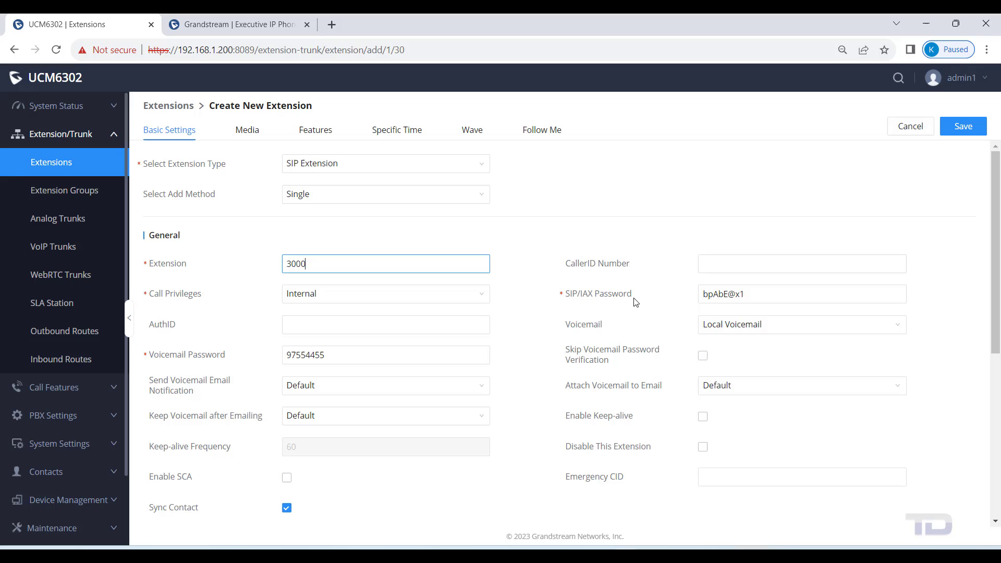
click(963, 132)
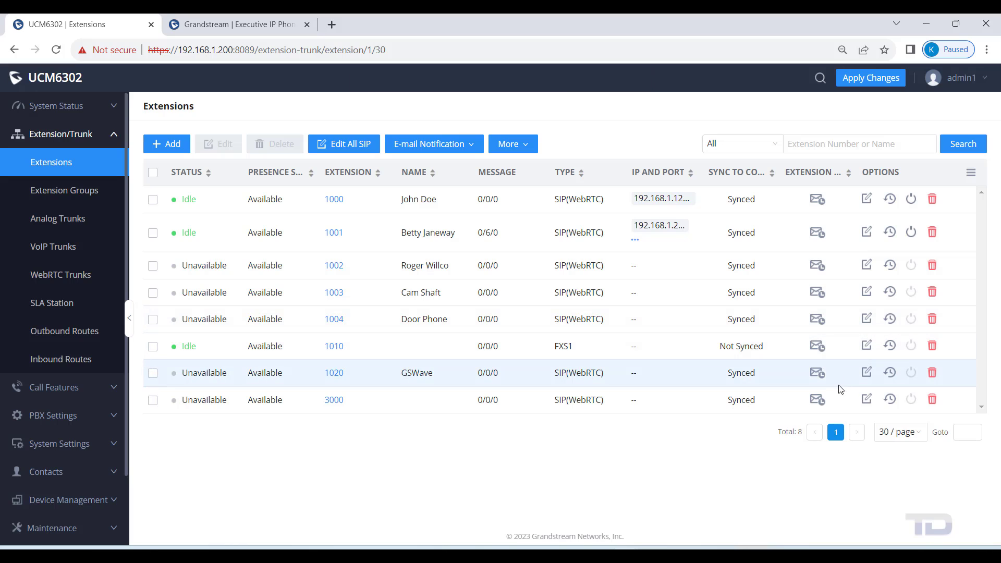
Step: Set extension 3000's First Name to GeneralMailbox and save
click(866, 401)
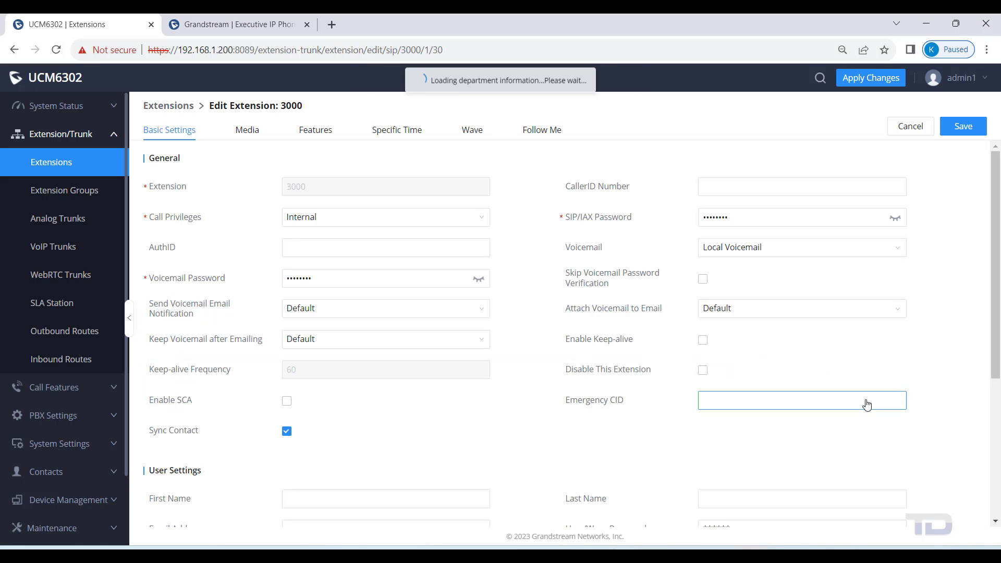
scroll(389, 308, down, 3)
click(389, 308)
text(General)
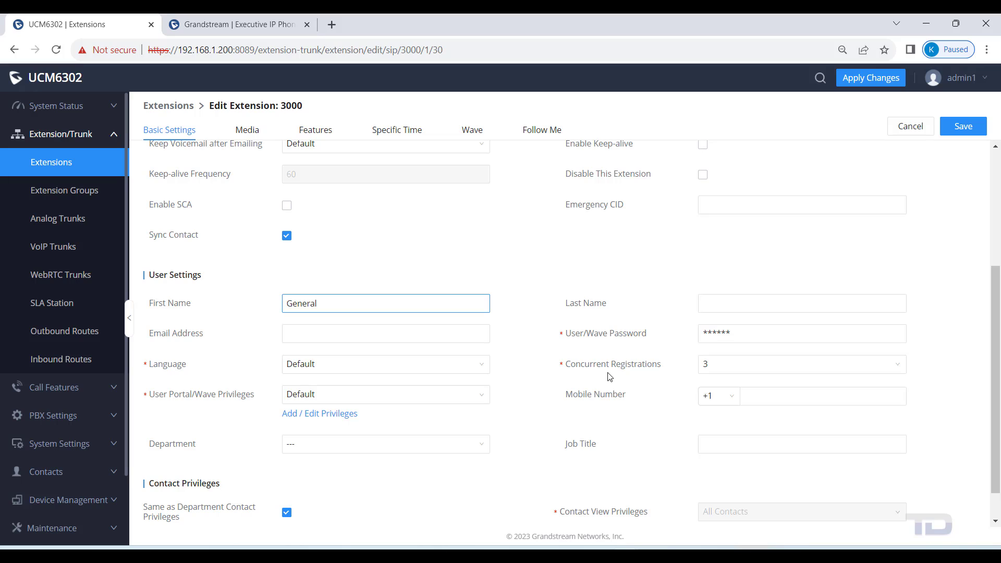
text(Mail)
text(box)
click(975, 130)
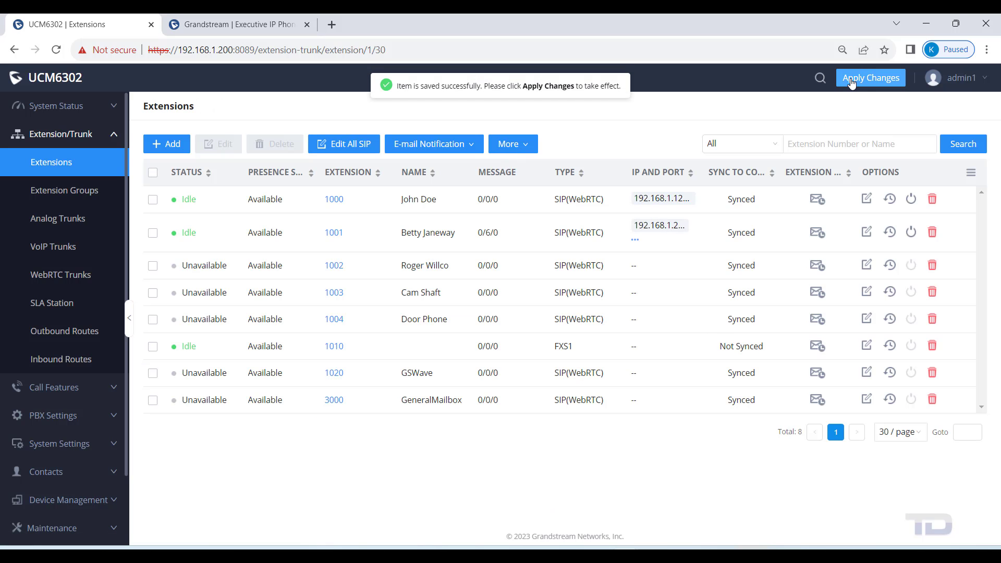
Step: Apply the saved changes to the PBX and reload the extensions list
click(852, 81)
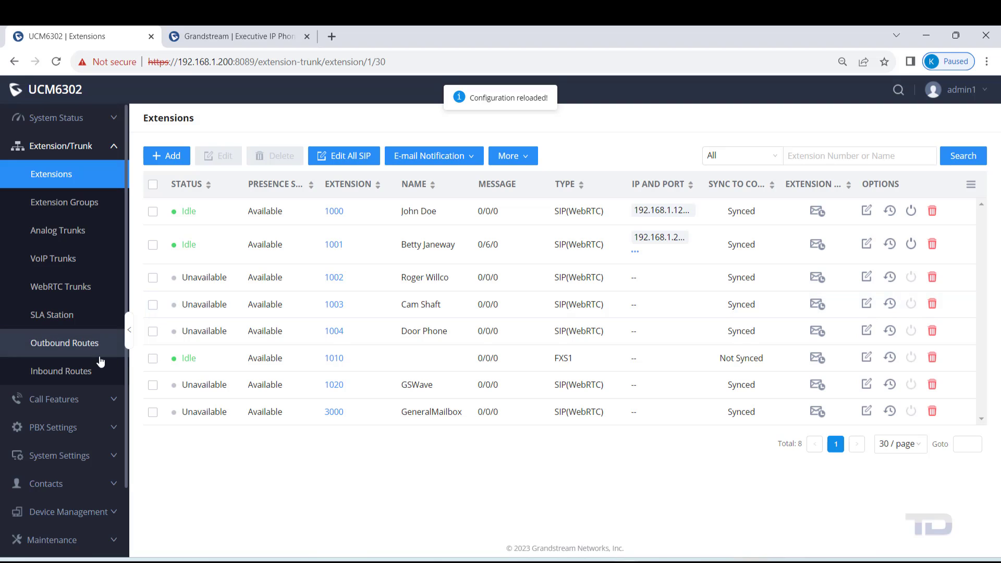
click(99, 183)
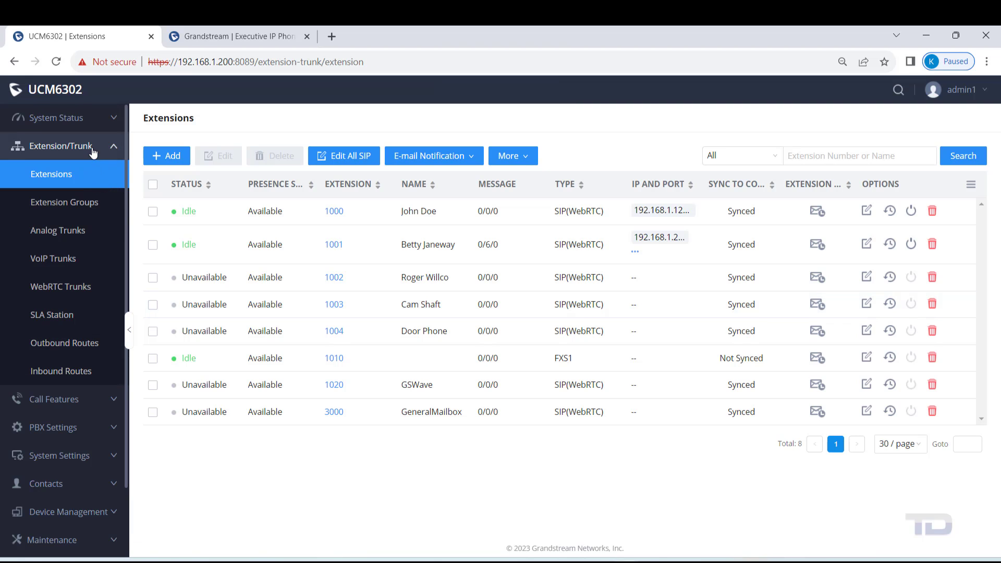
click(94, 151)
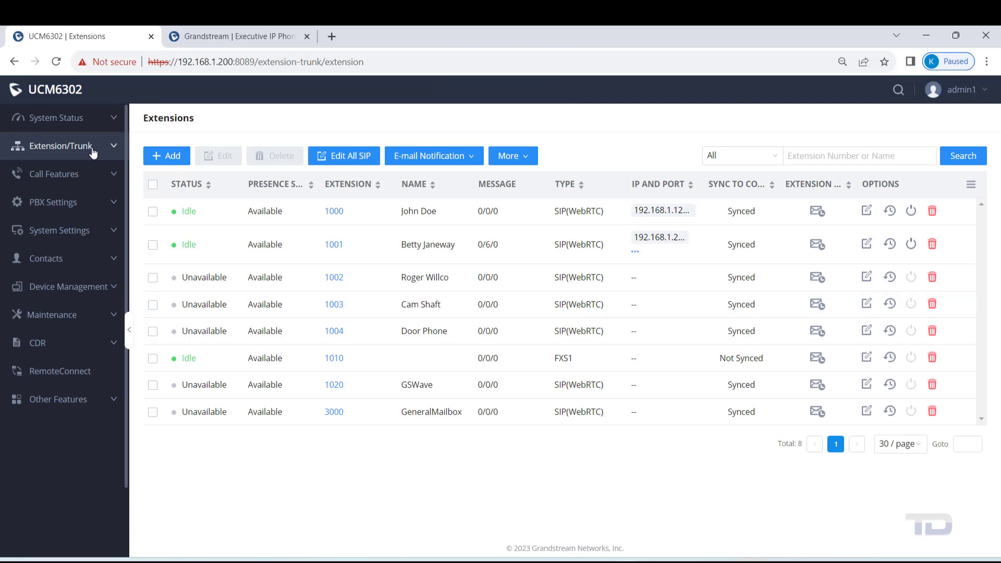
Step: Open the GXP2130's settings from the Zero Config provisioned devices list
click(78, 406)
click(67, 459)
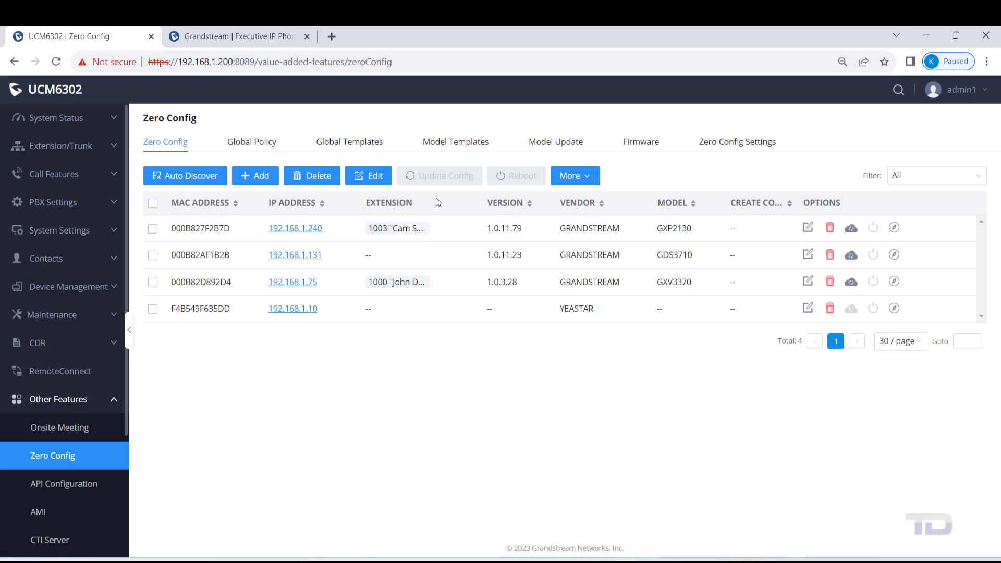
click(809, 229)
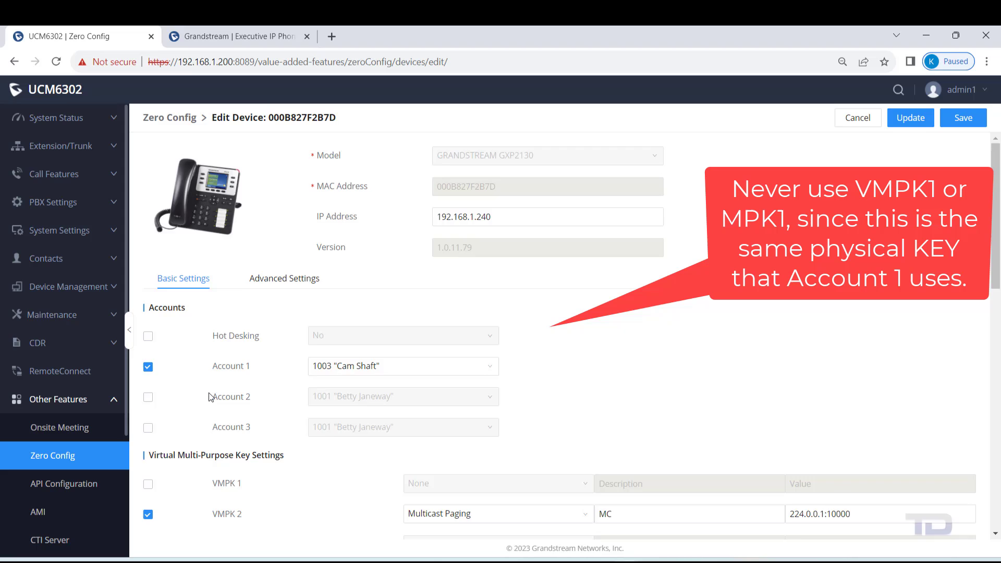
scroll(206, 399, down, 3)
Step: Enable VMPK 3 as a Voicemail key with description GeneralMailbox
click(148, 415)
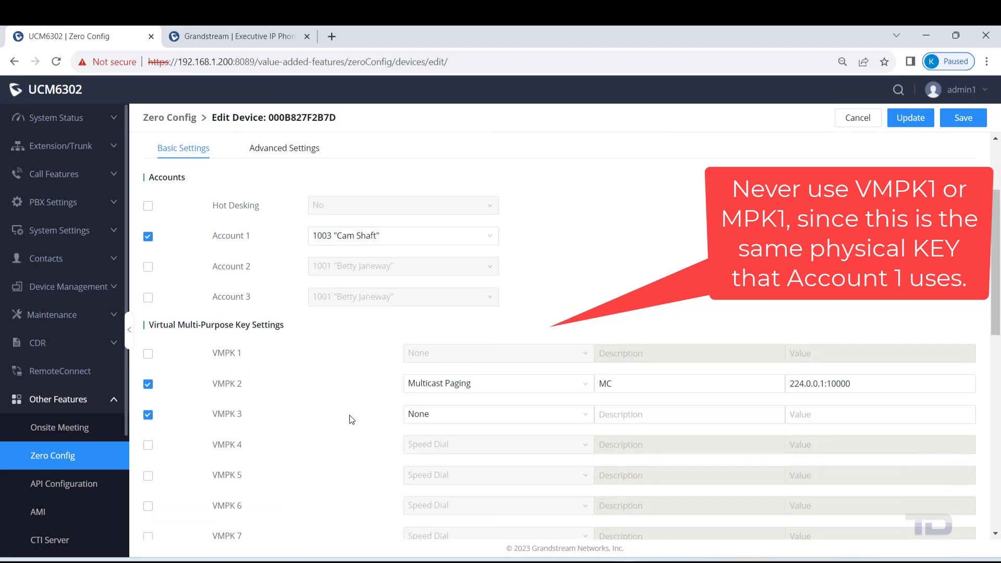
click(452, 417)
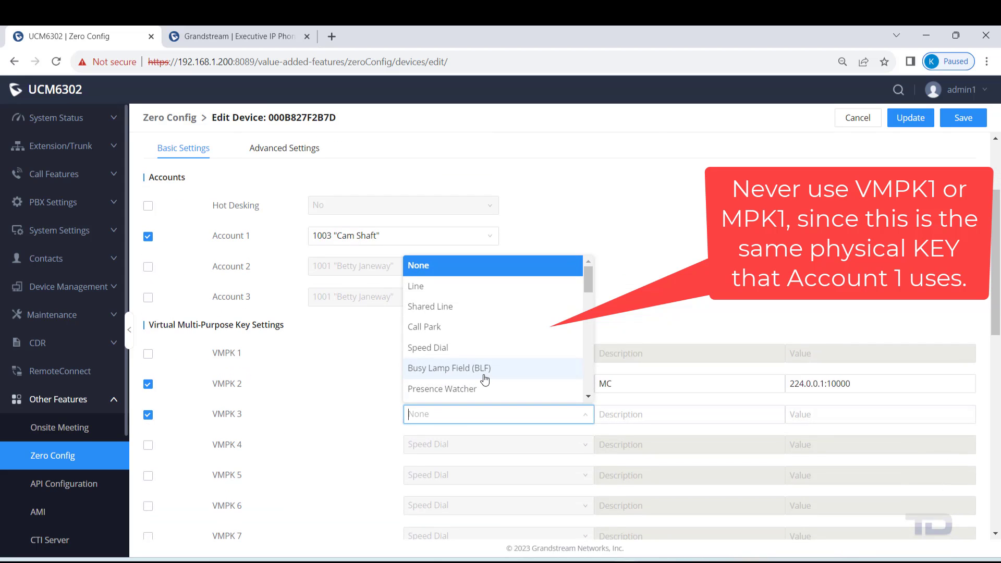
scroll(487, 376, down, 1)
scroll(486, 376, down, 1)
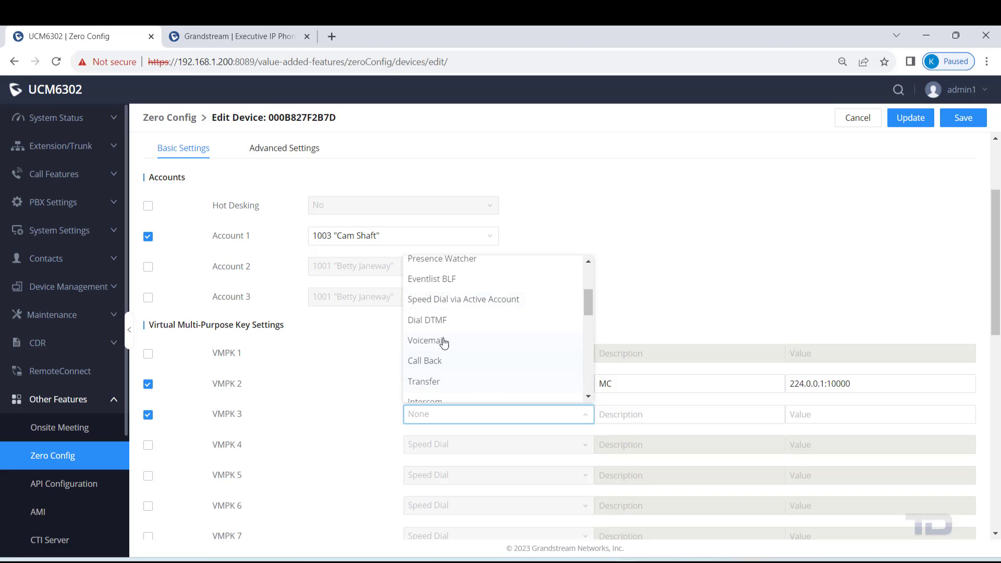
click(444, 341)
click(641, 413)
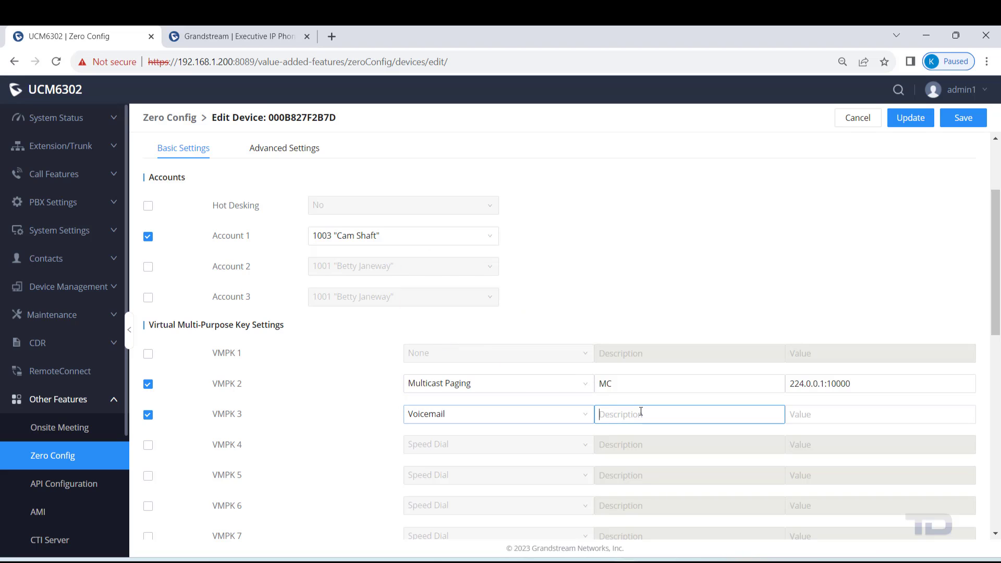
text(Gener)
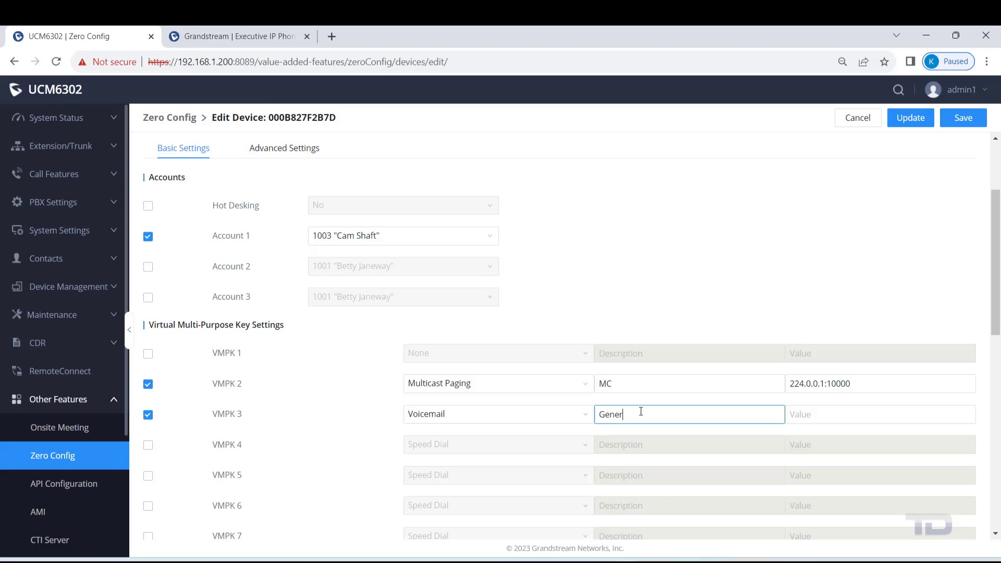
text(alMail)
text(boxq)
Step: Fix the description typo, set VMPK 3 value to 3000, and send the update
key(Tab)
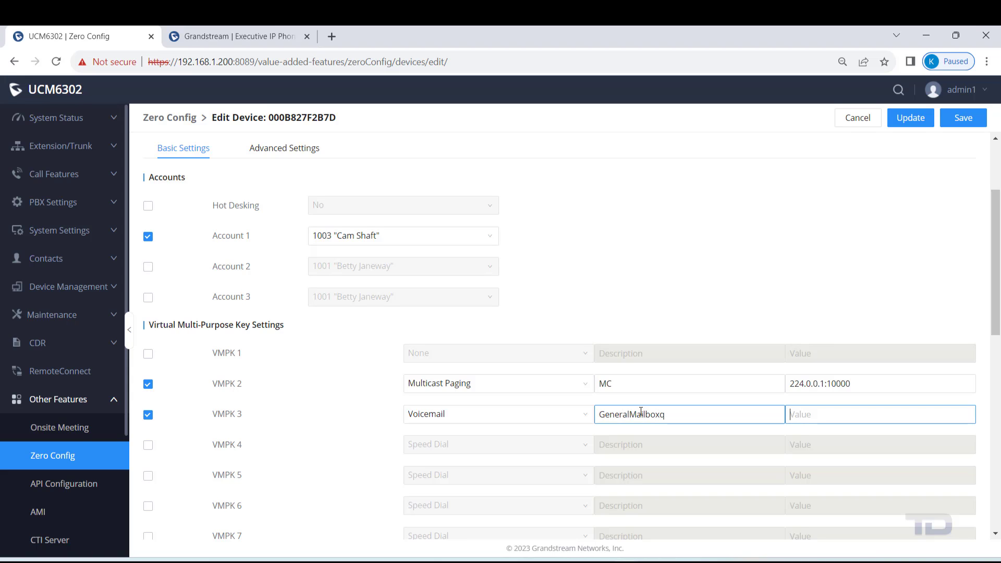
click(706, 424)
key(BackSpace)
click(828, 421)
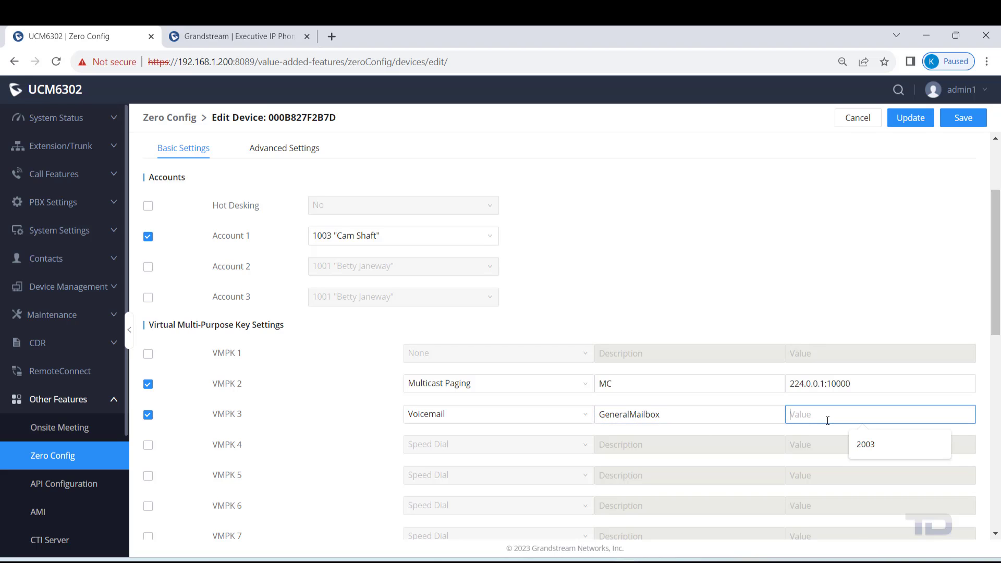
text(300)
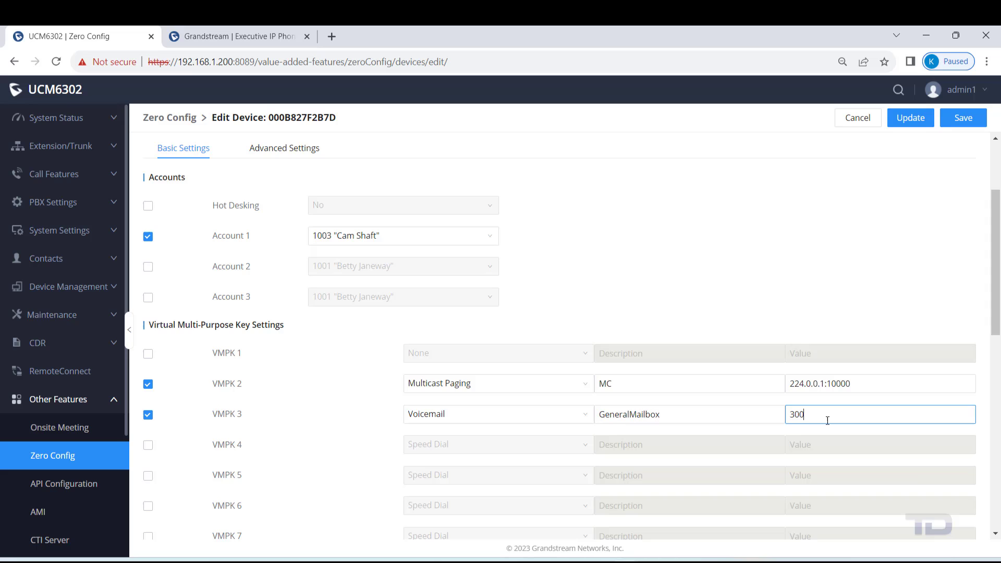
text(0)
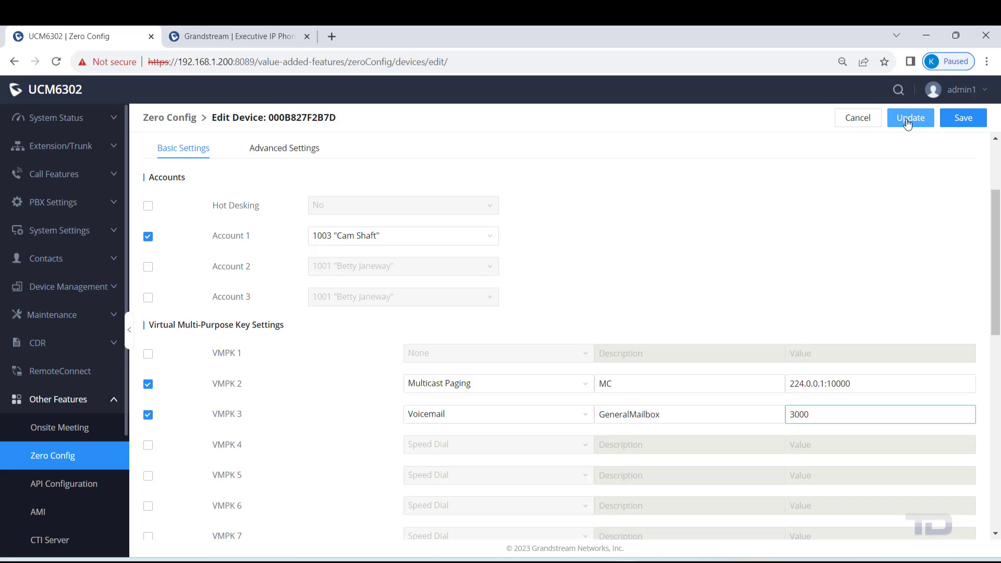
click(907, 125)
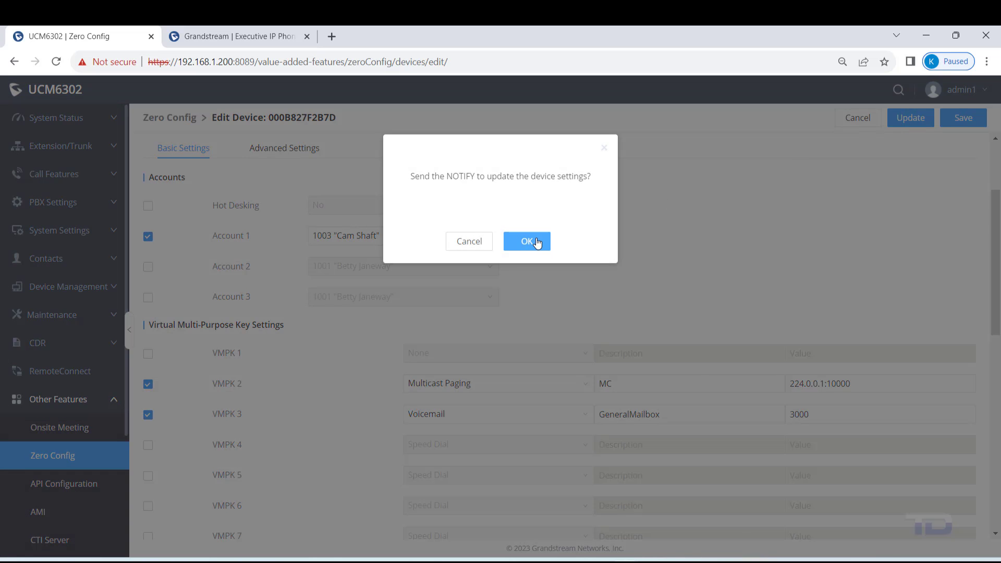
click(528, 242)
Step: Reopen the GXP2130 and go to its custom settings under Advanced Settings
click(528, 242)
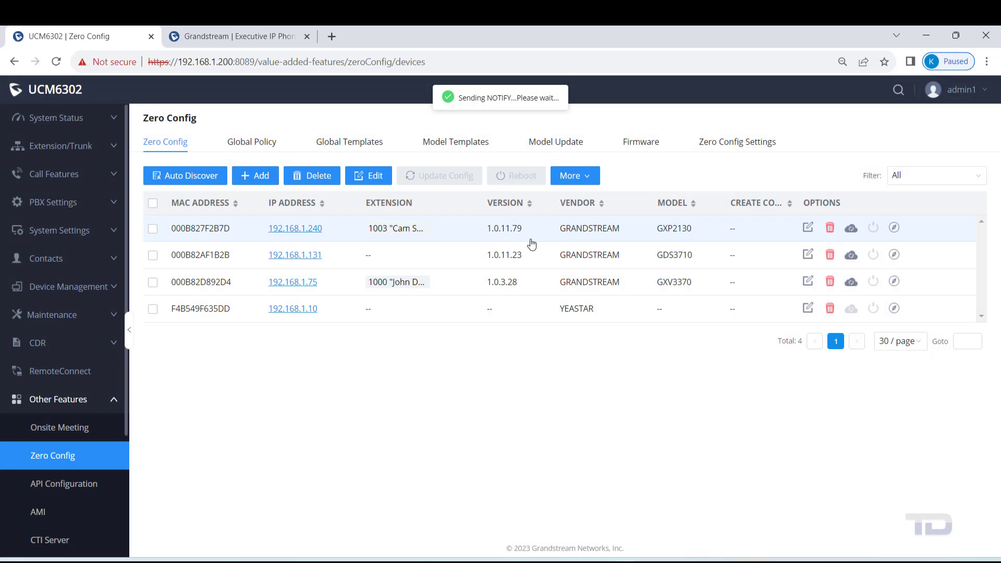
click(809, 229)
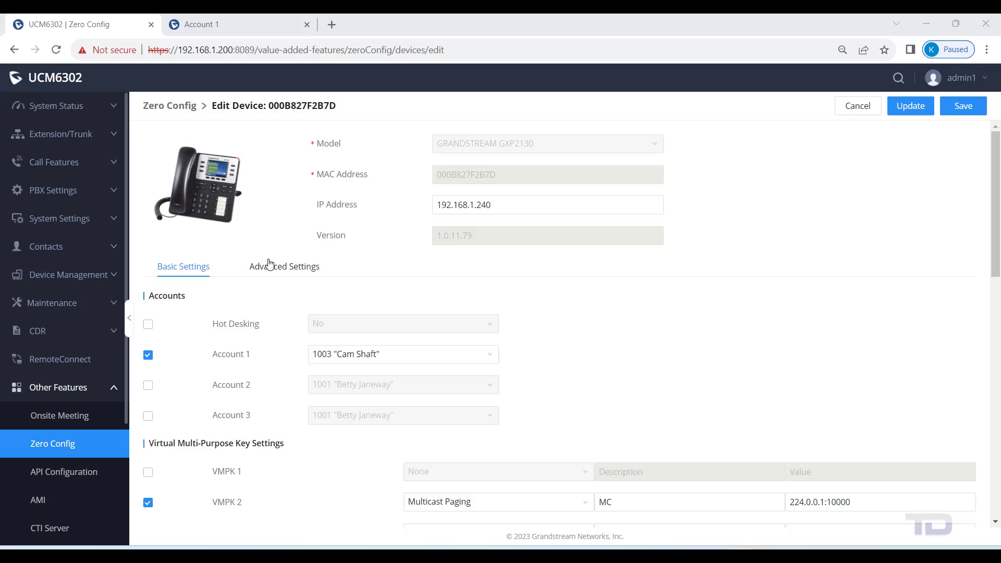
click(272, 268)
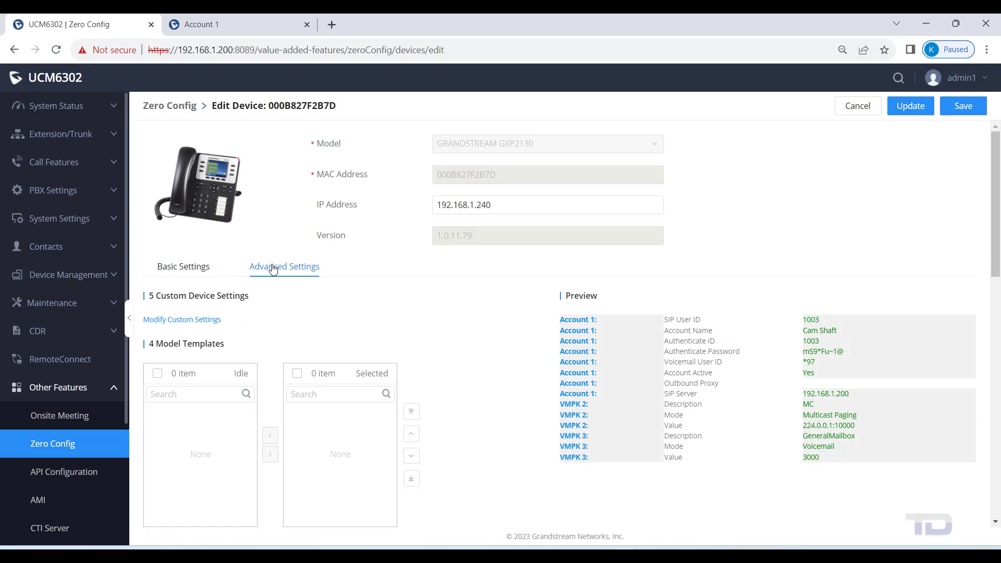
click(182, 320)
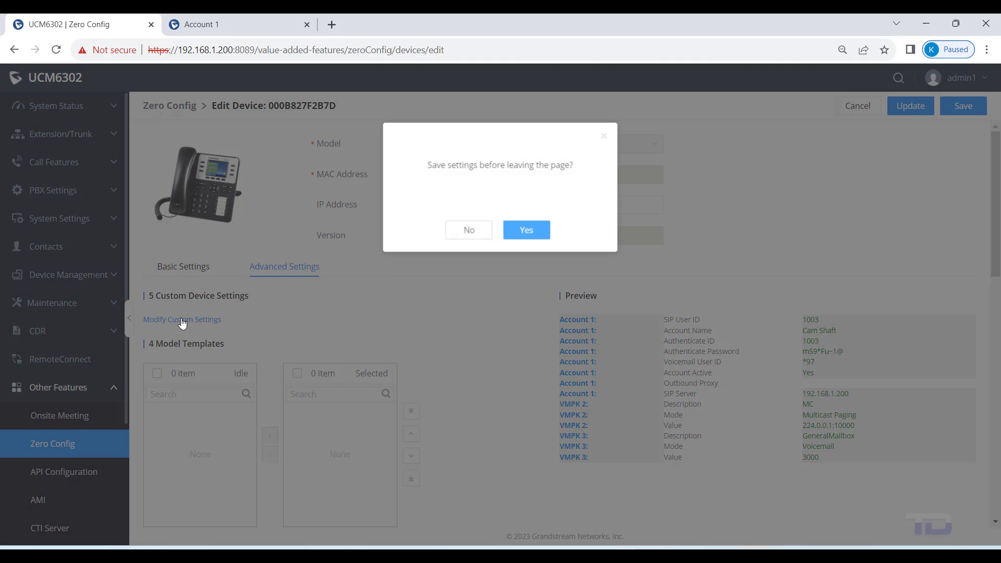
click(531, 233)
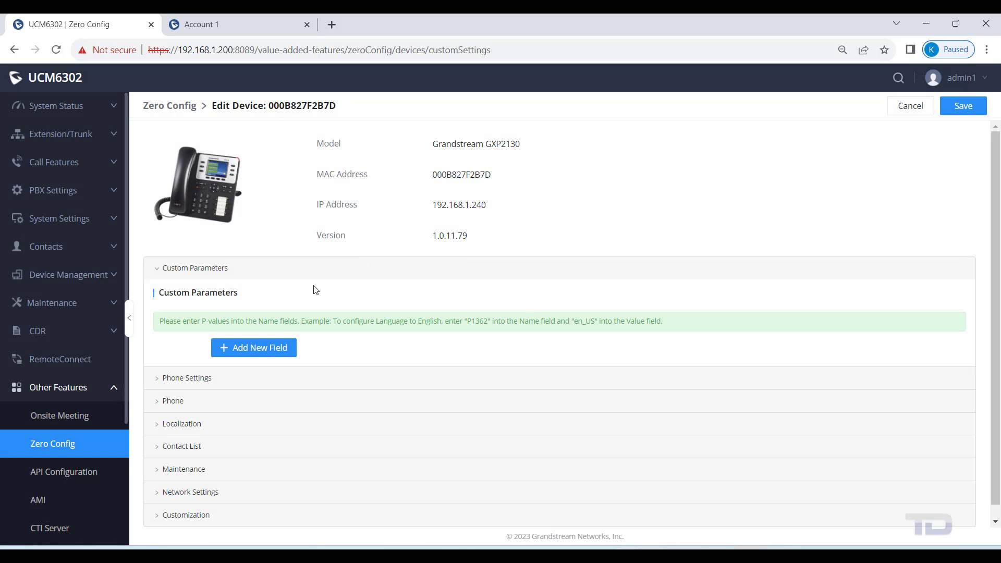
Step: Add a custom parameter named p50076 with value *98
click(249, 349)
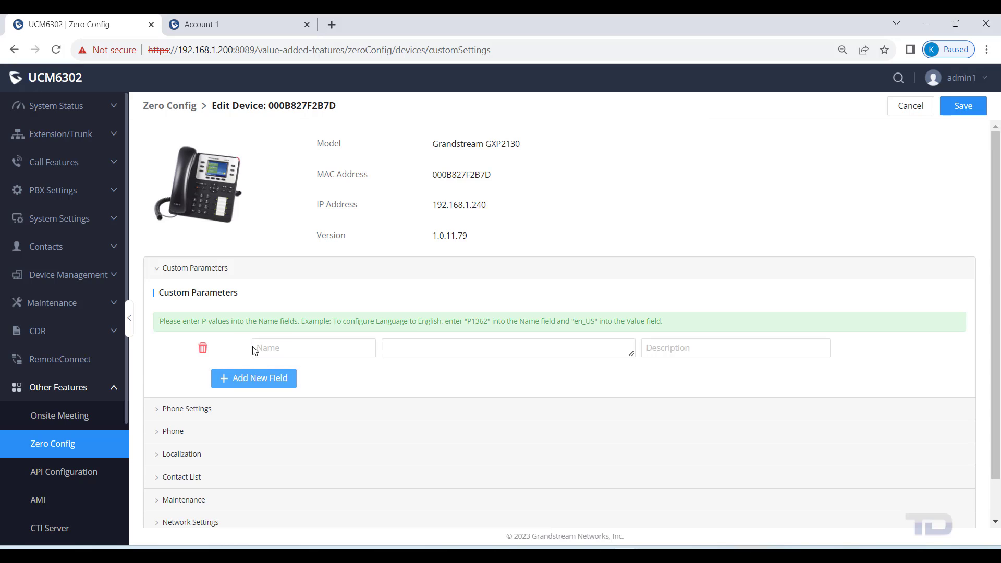
click(261, 349)
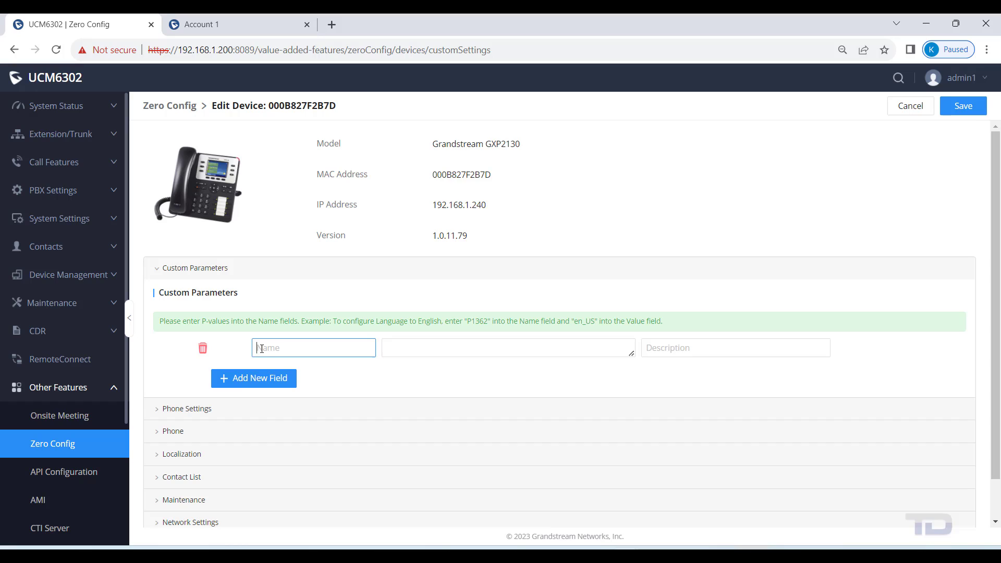
text(p50)
text(0)
text(76)
key(Tab)
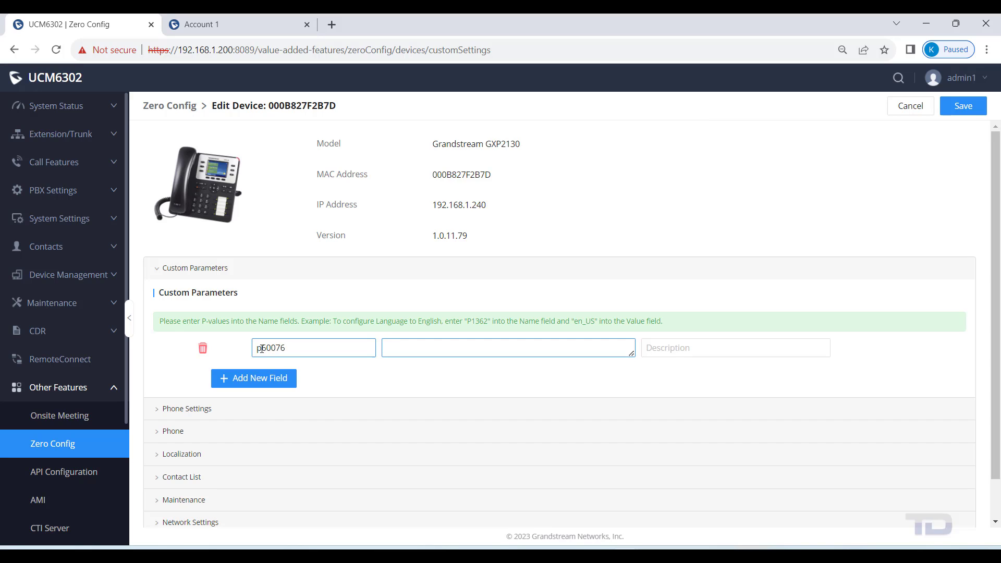
text(*98)
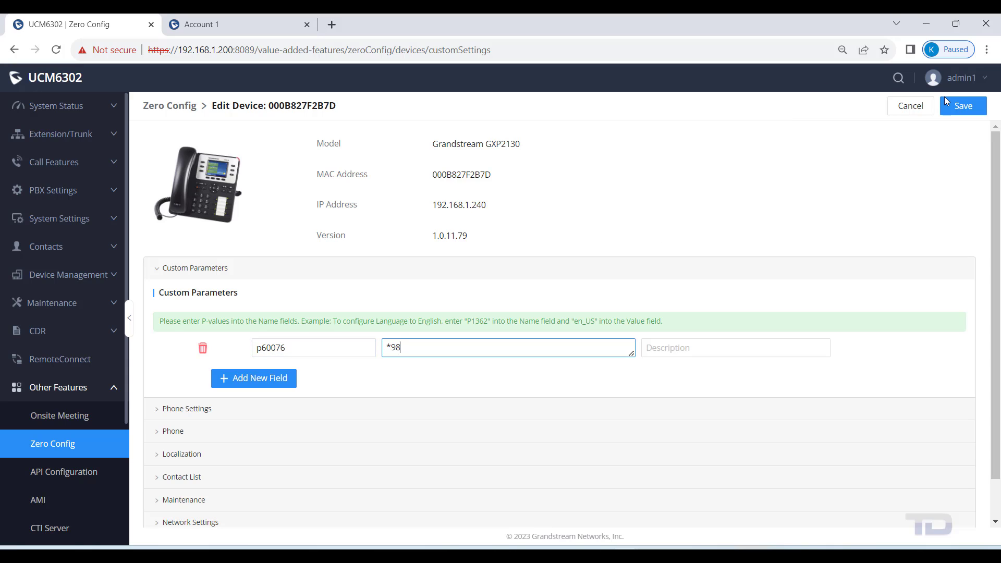
Step: Save the custom parameter, push it to the phone, then switch to the GXP2130 tab
click(964, 107)
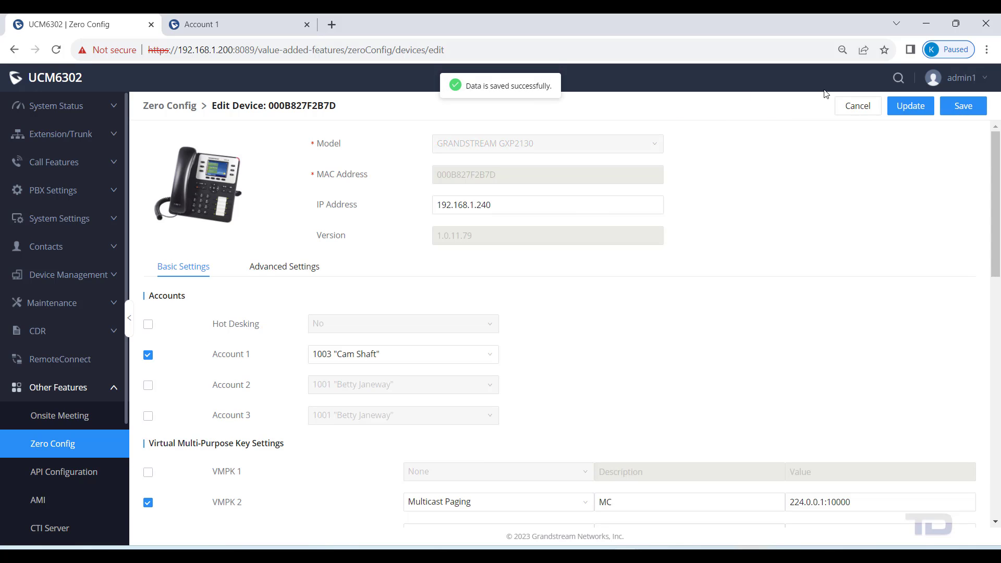
click(907, 109)
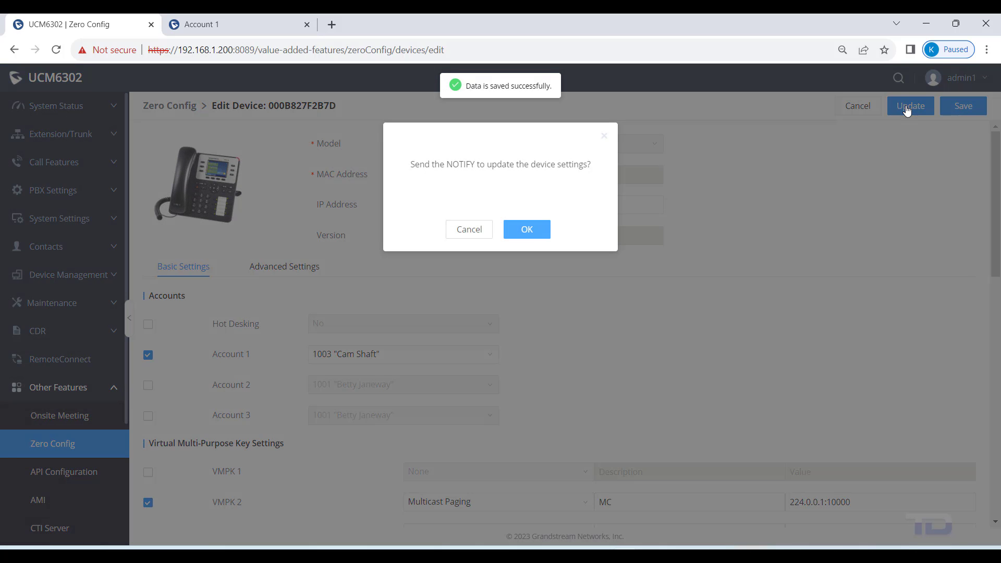
click(532, 228)
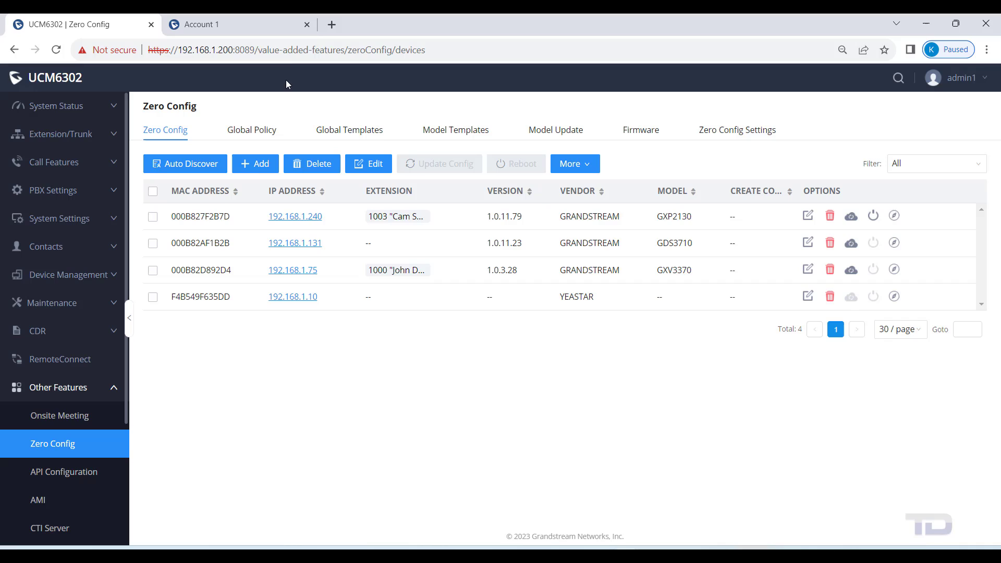
click(267, 25)
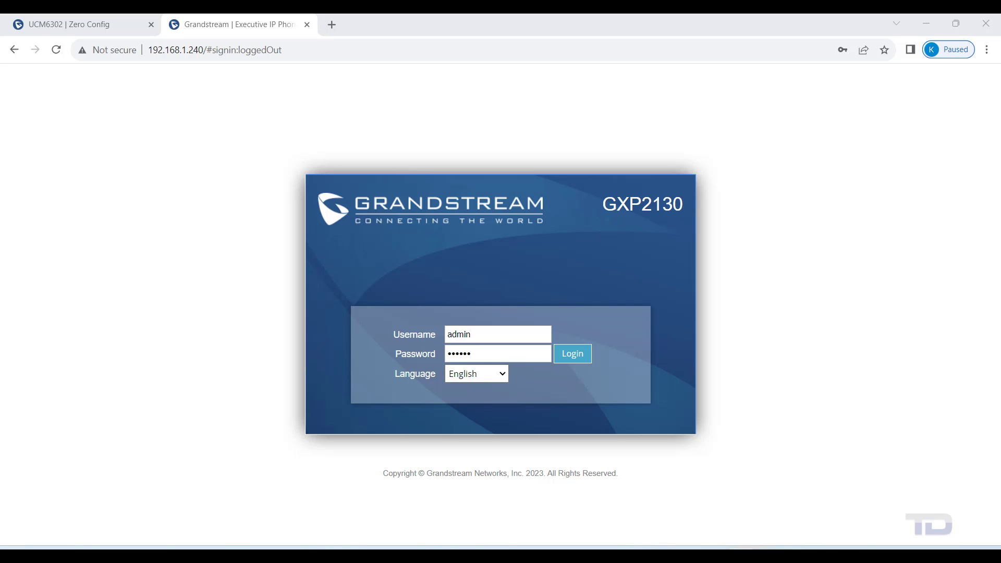
Step: Log in to the GXP2130, check Account 1 general settings, then view Virtual Multi-Purpose Keys
click(575, 358)
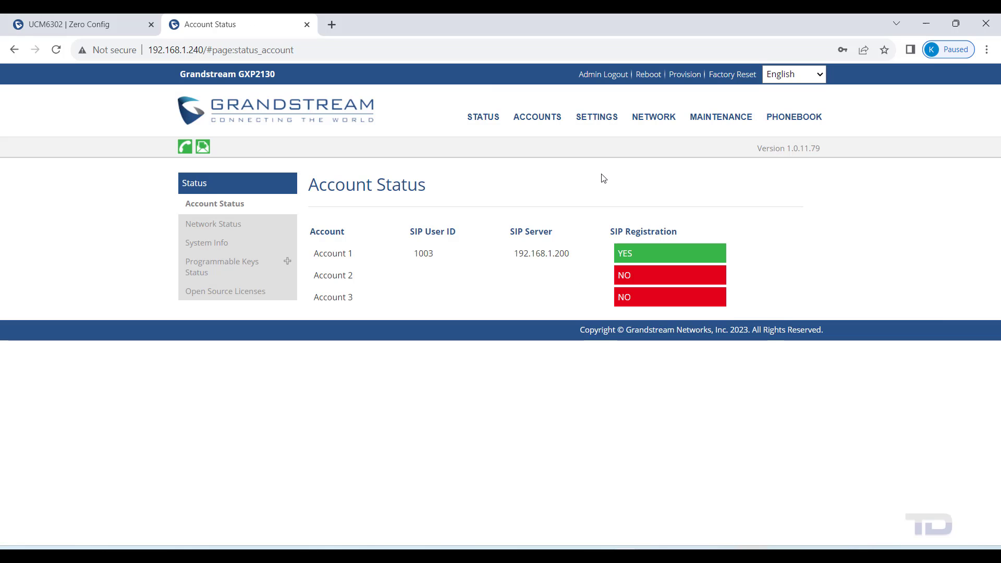
mouse_move(532, 136)
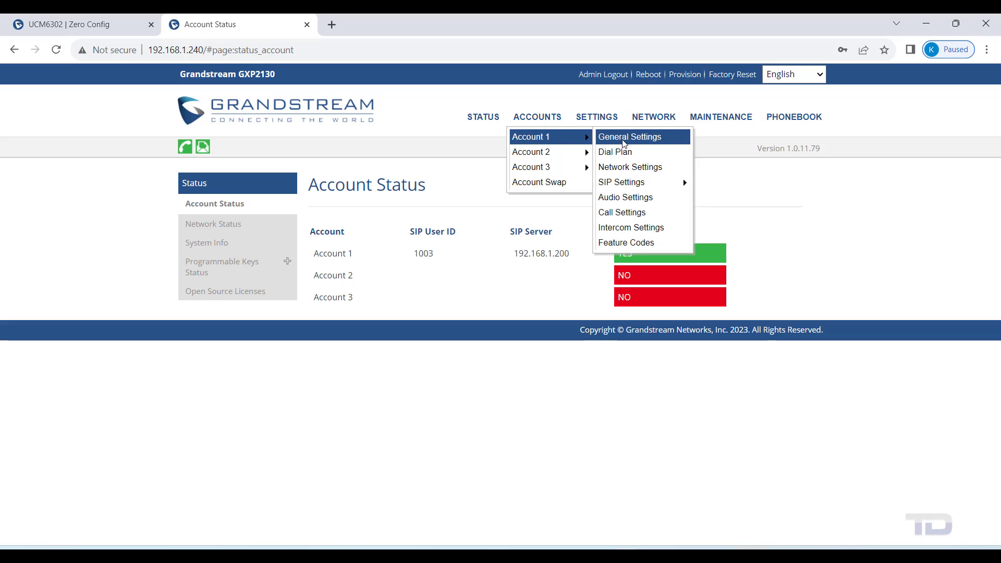
click(623, 139)
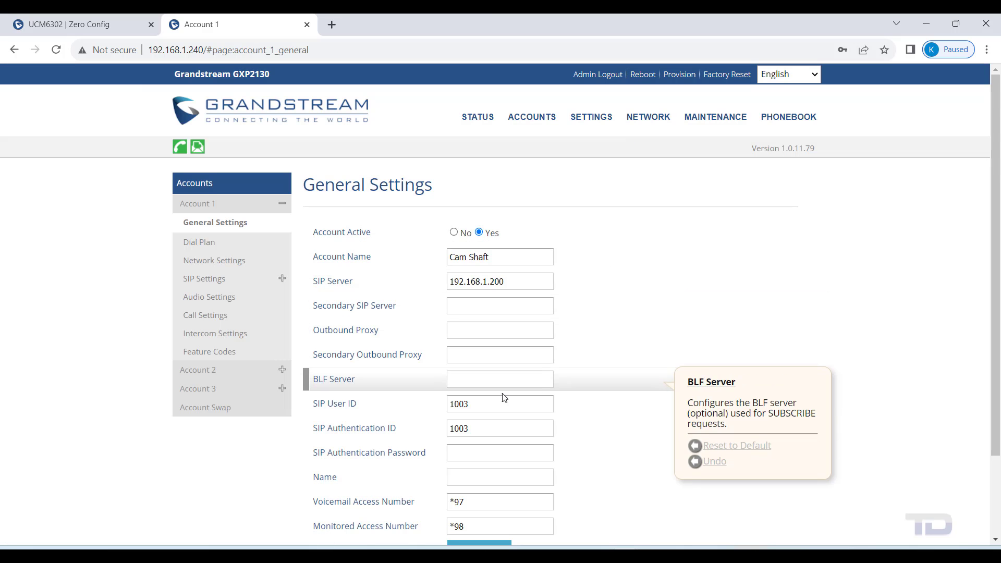
scroll(490, 399, down, 2)
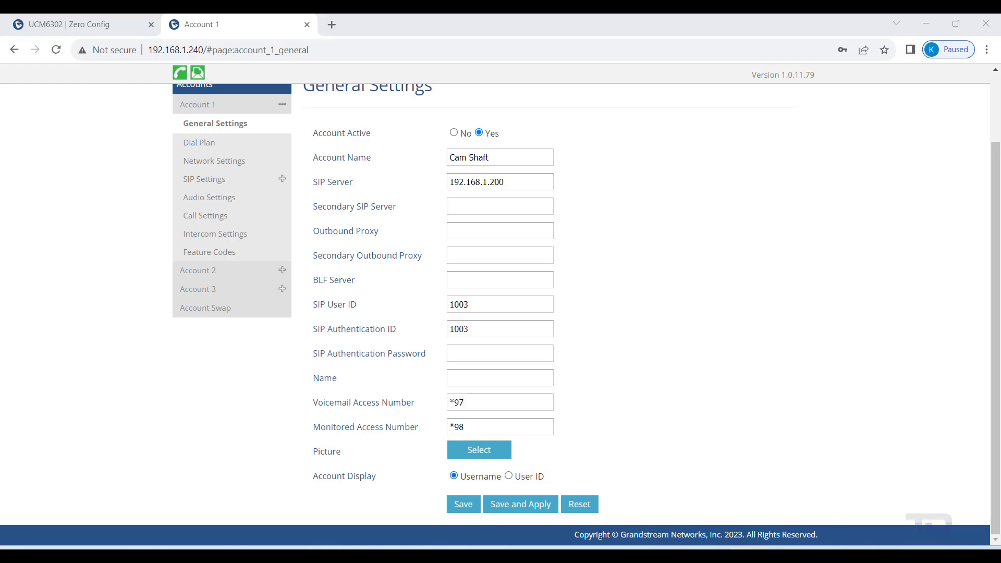
scroll(365, 323, up, 2)
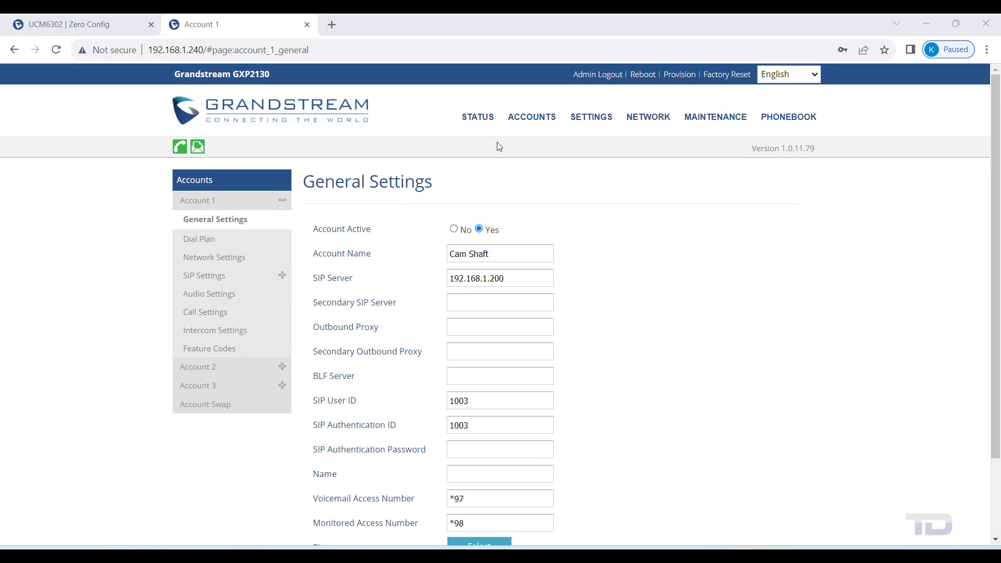
mouse_move(591, 117)
mouse_move(607, 258)
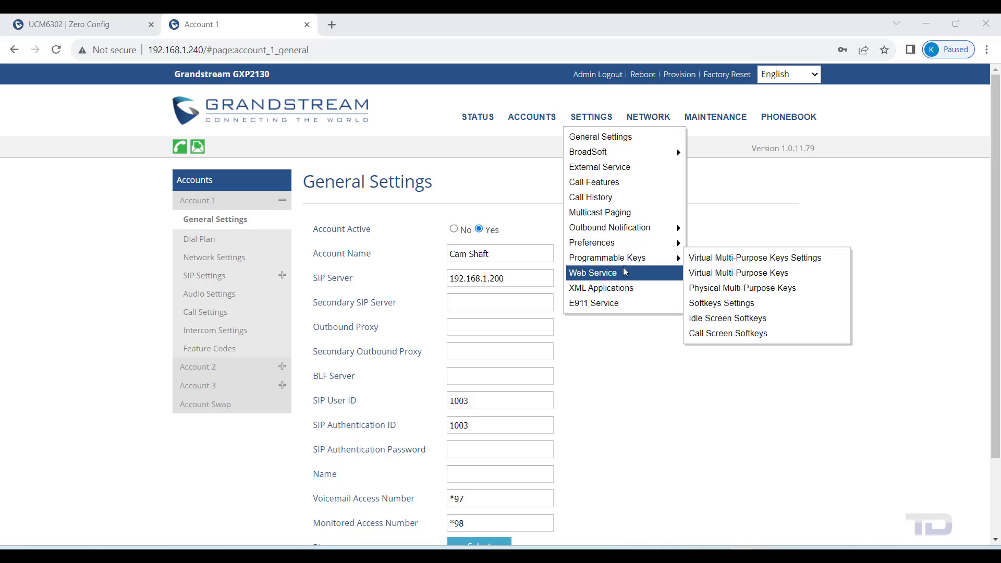
click(741, 276)
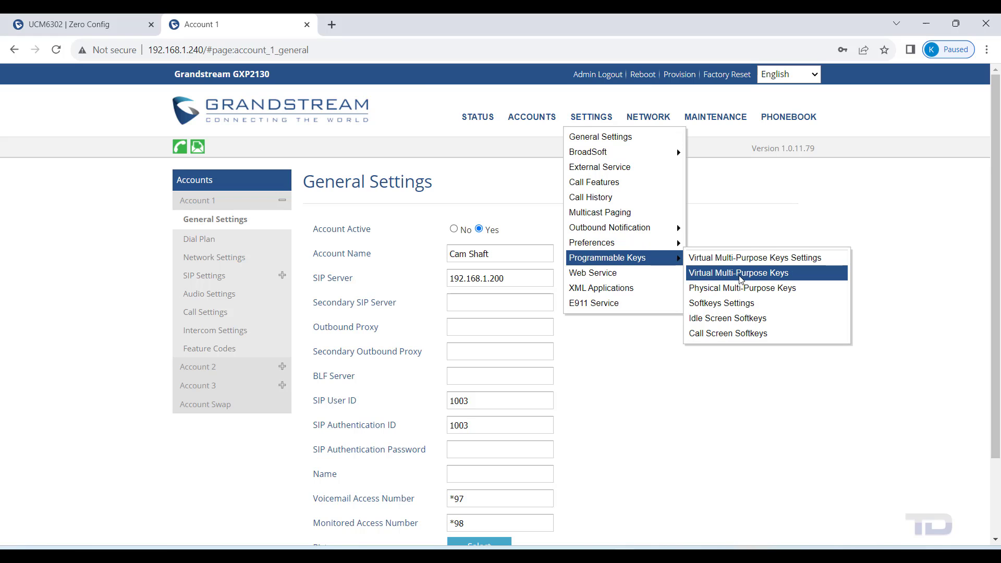